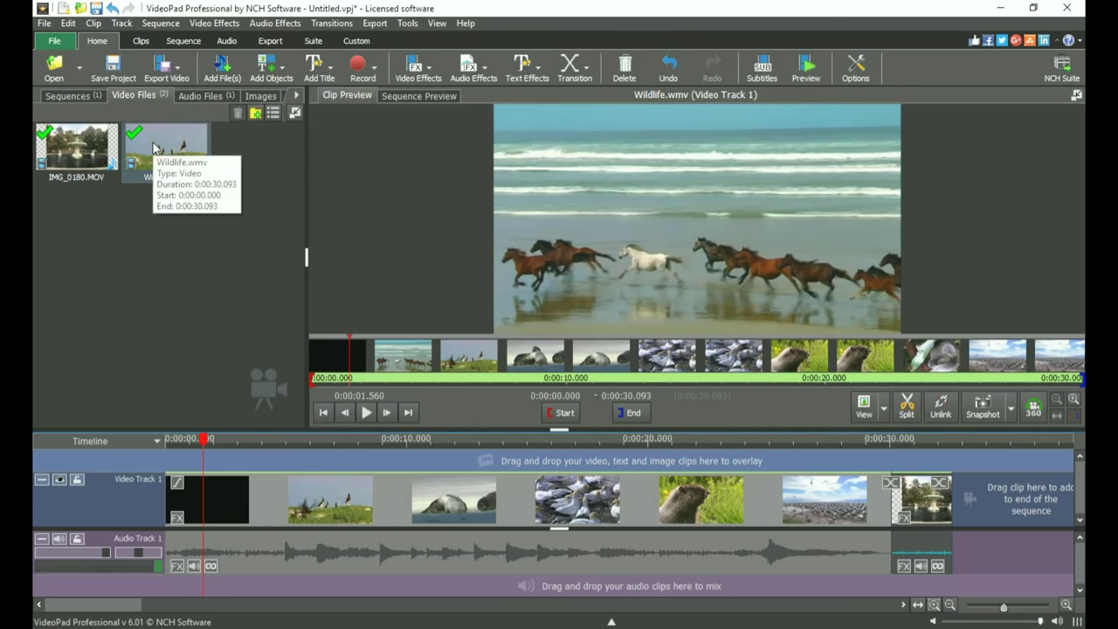
Step: List the audio files, float the Media Bin and redock it, then show the empty Clip Preview
left_click(206, 102)
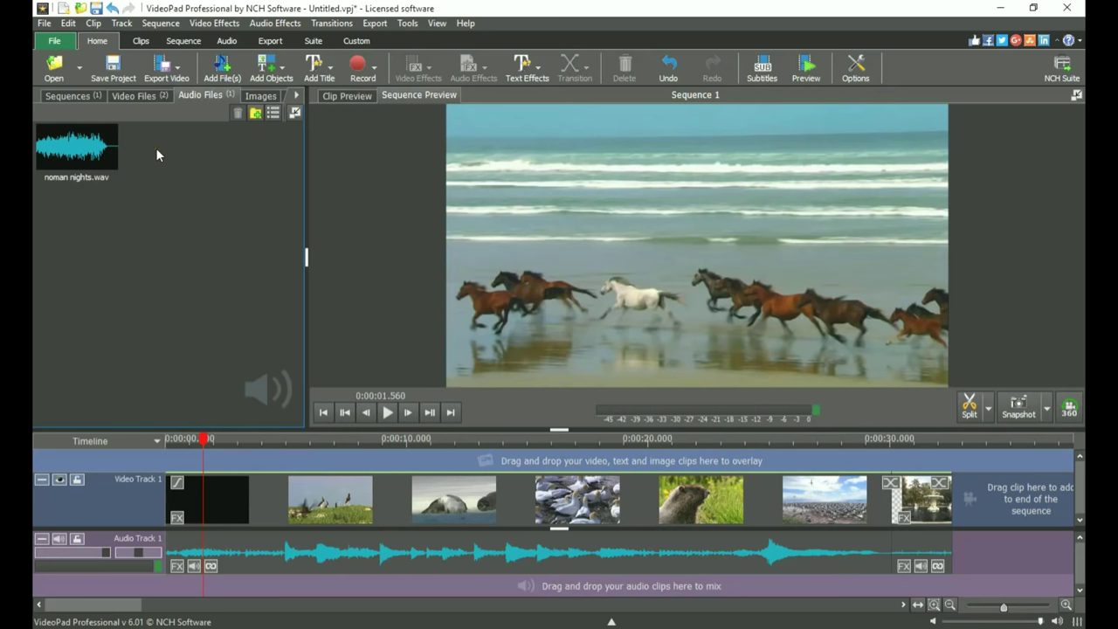
left_click(296, 113)
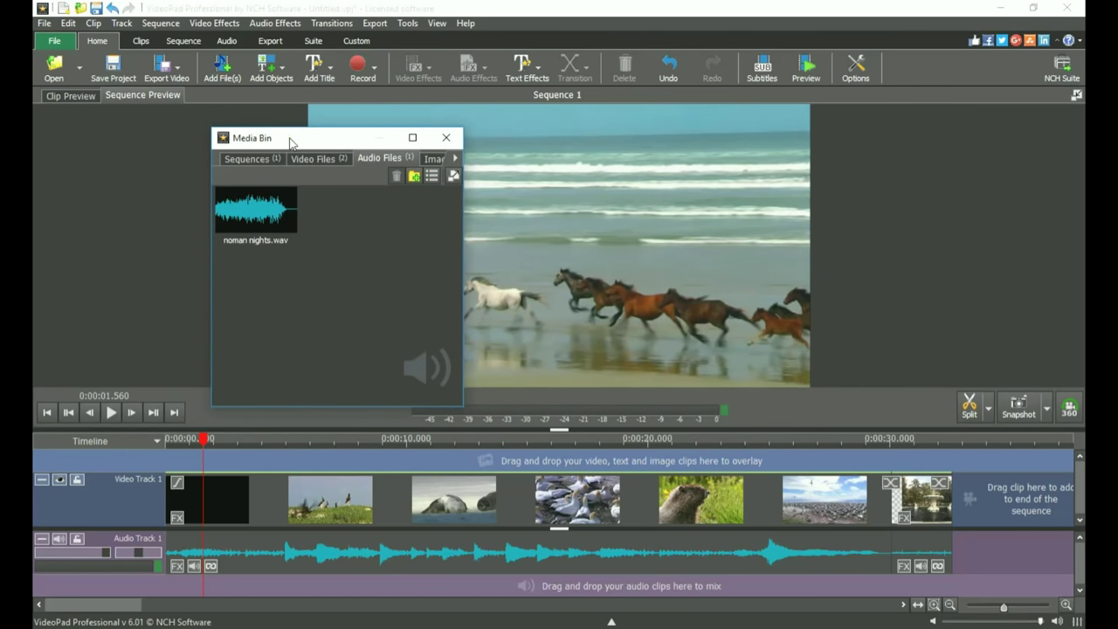
left_click_drag(291, 142, 293, 219)
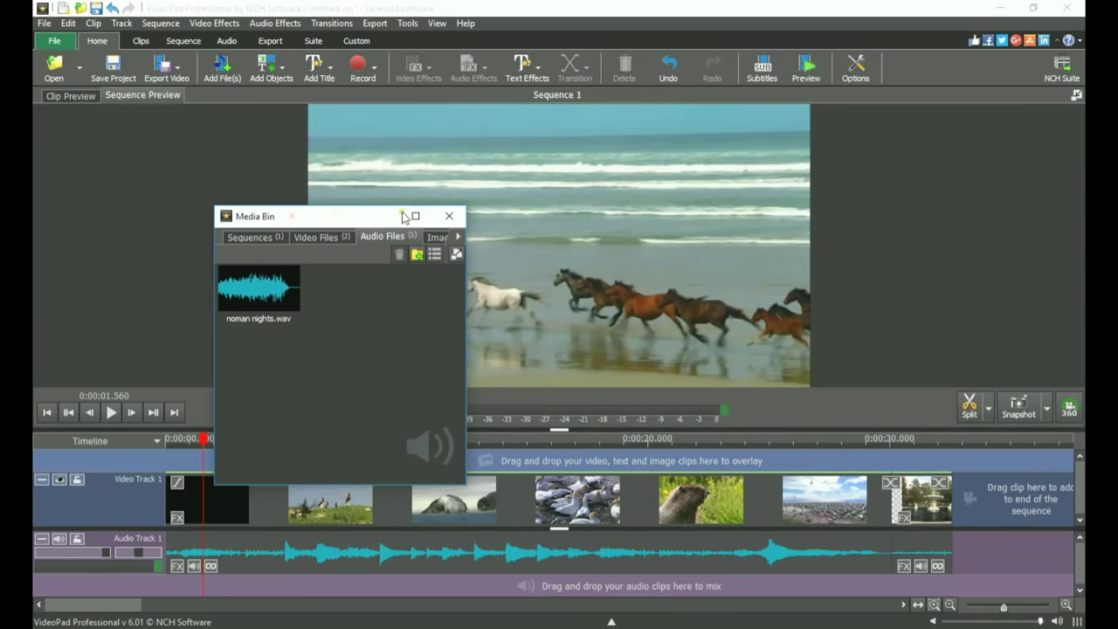
left_click(448, 219)
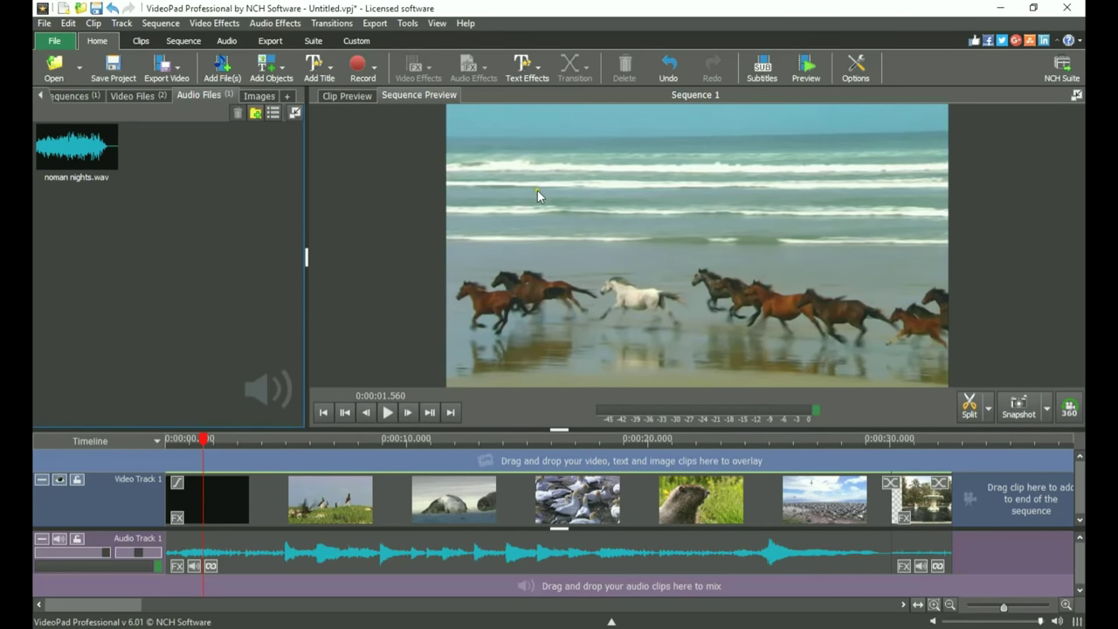
left_click(344, 96)
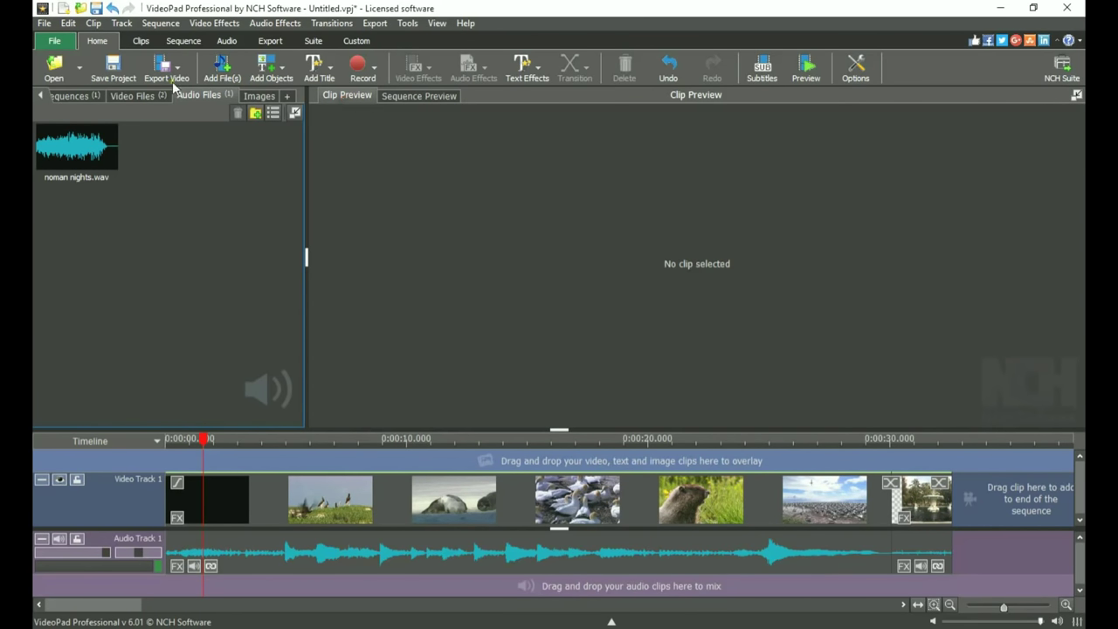
Step: Trim IMG_0180.MOV from Video Files to start at 0:00:00.602 and end at 0:00:01.598
left_click(131, 94)
left_click(94, 147)
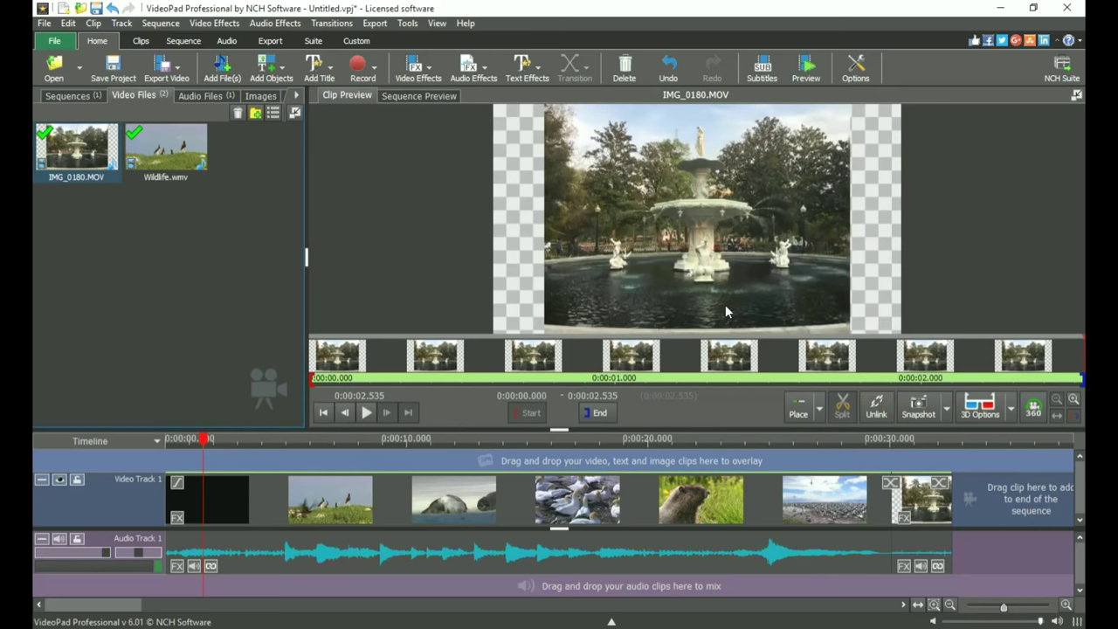
left_click(495, 377)
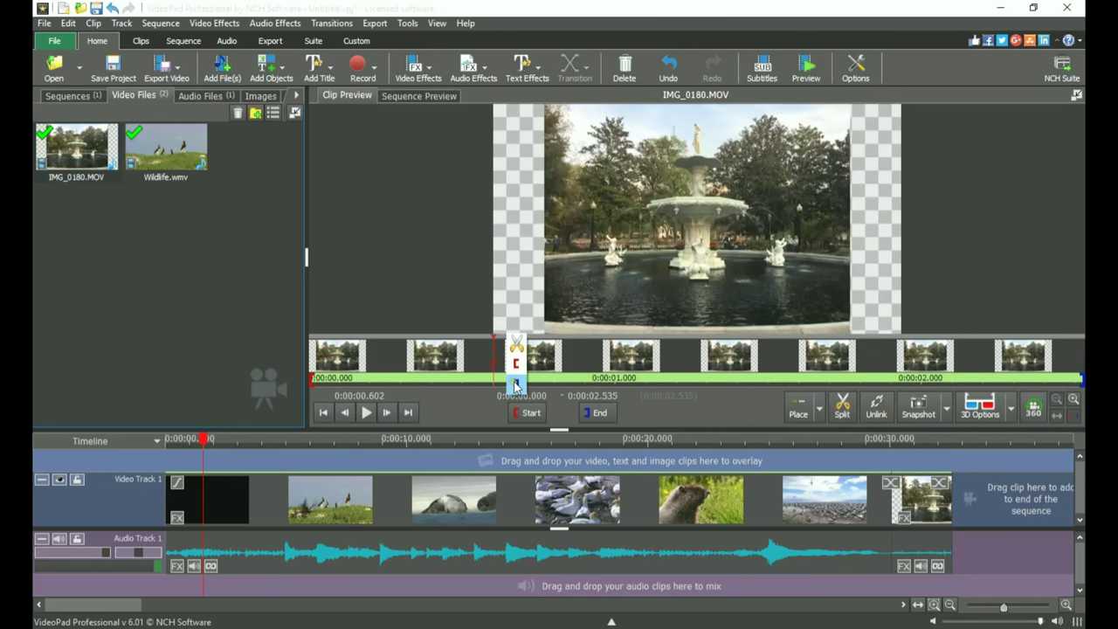
left_click(516, 363)
left_click(800, 371)
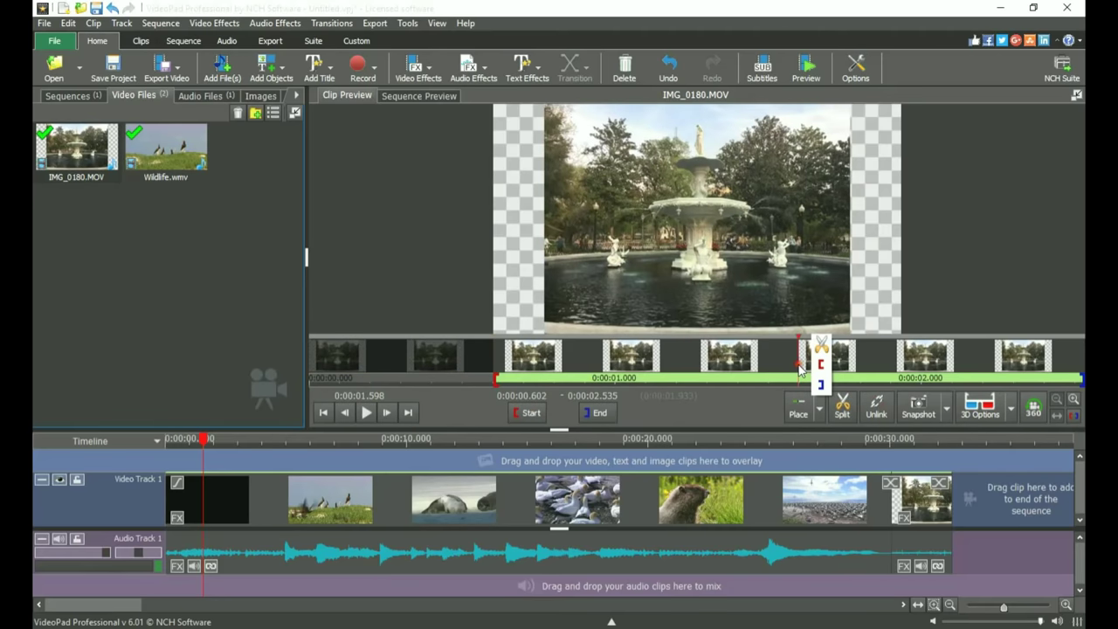
left_click(821, 385)
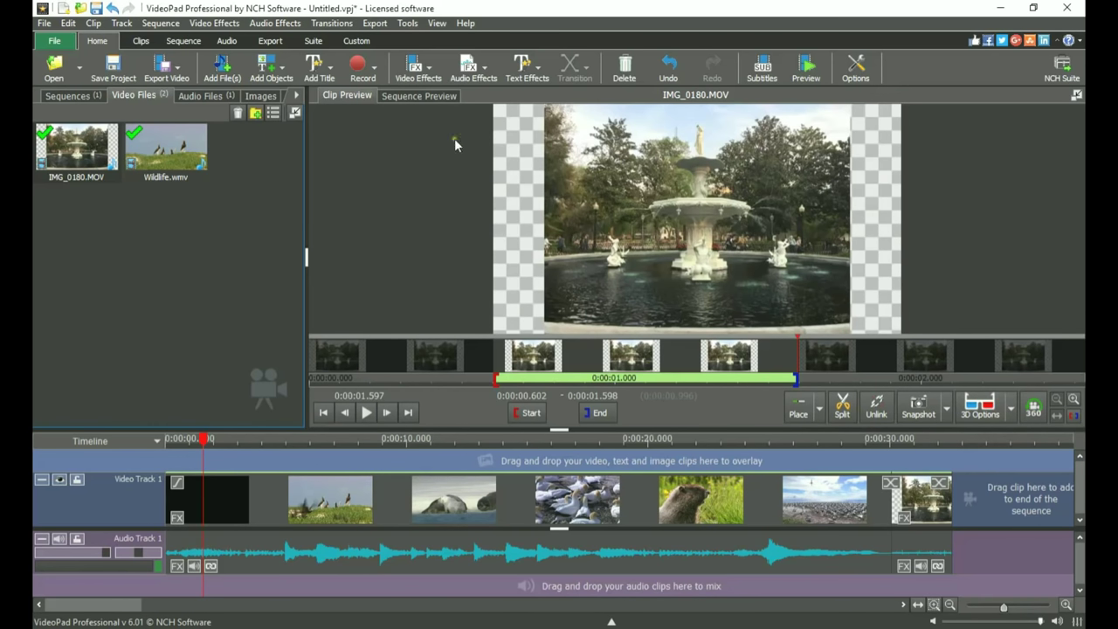
Step: Compare the sequence and trimmed-clip previews, ending on Sequence Preview with layout options shown
left_click(427, 98)
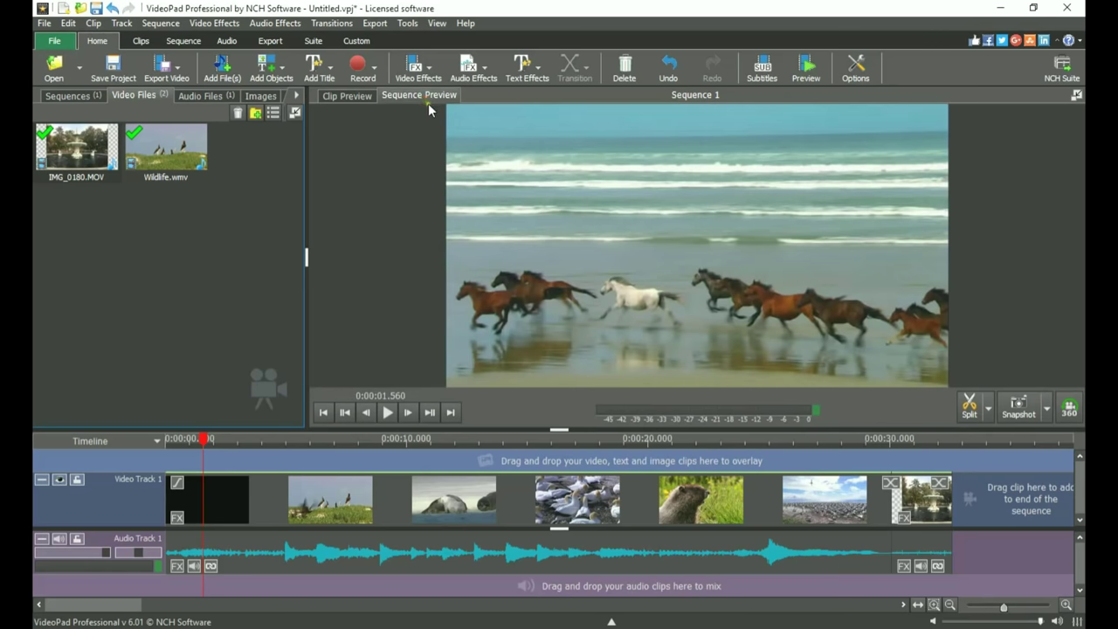
left_click(360, 96)
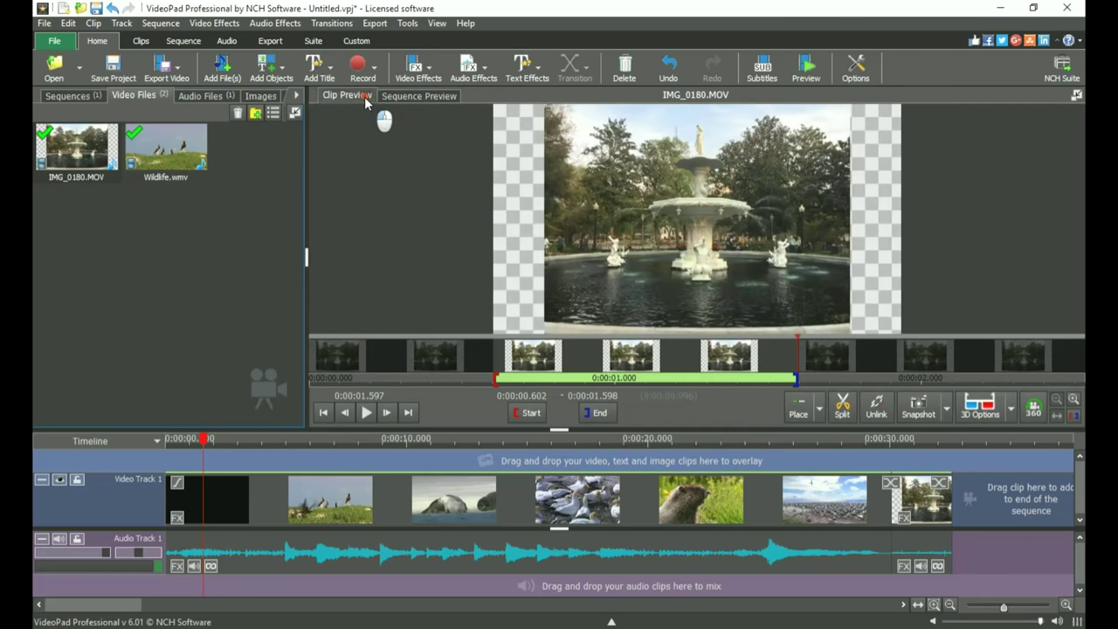
left_click(410, 100)
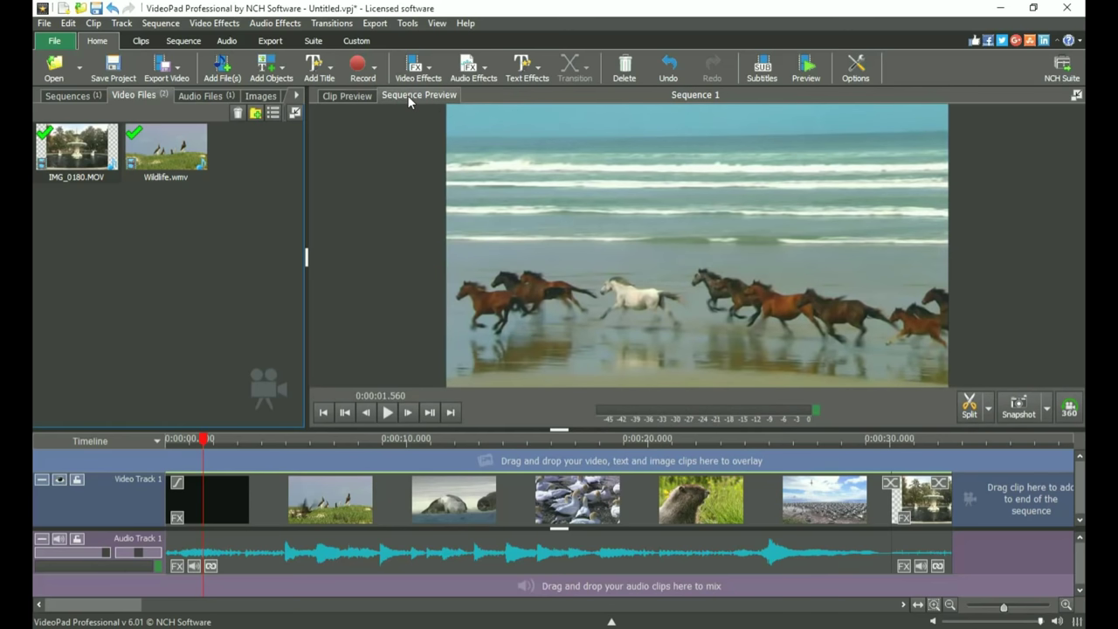
left_click(438, 24)
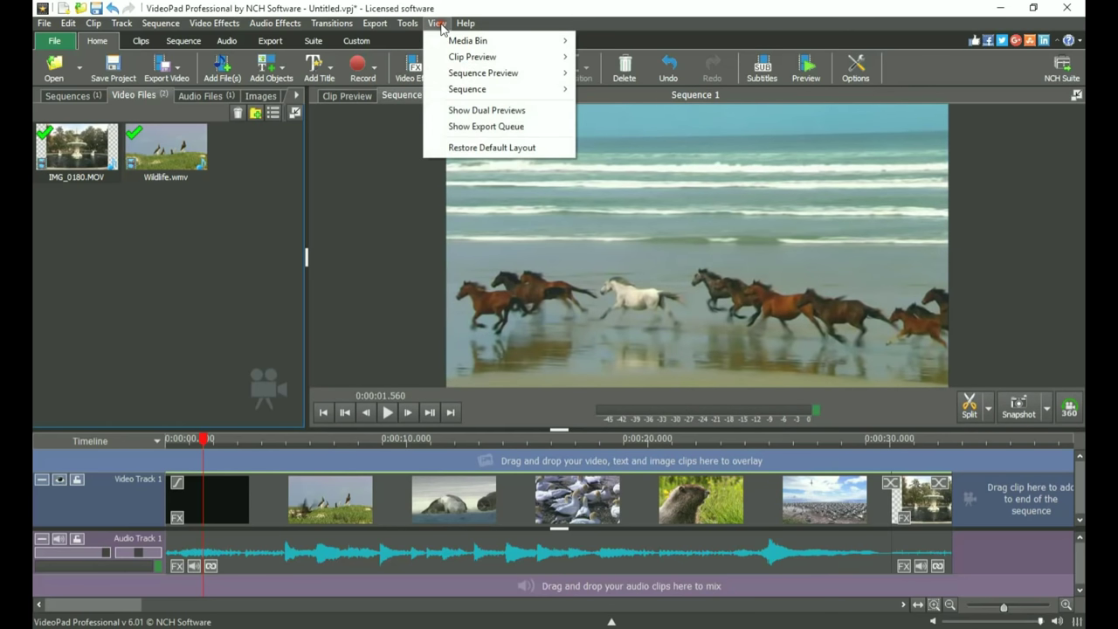
Step: Try the side-by-side clip and sequence preview layout, then return to a single tabbed preview
left_click(479, 113)
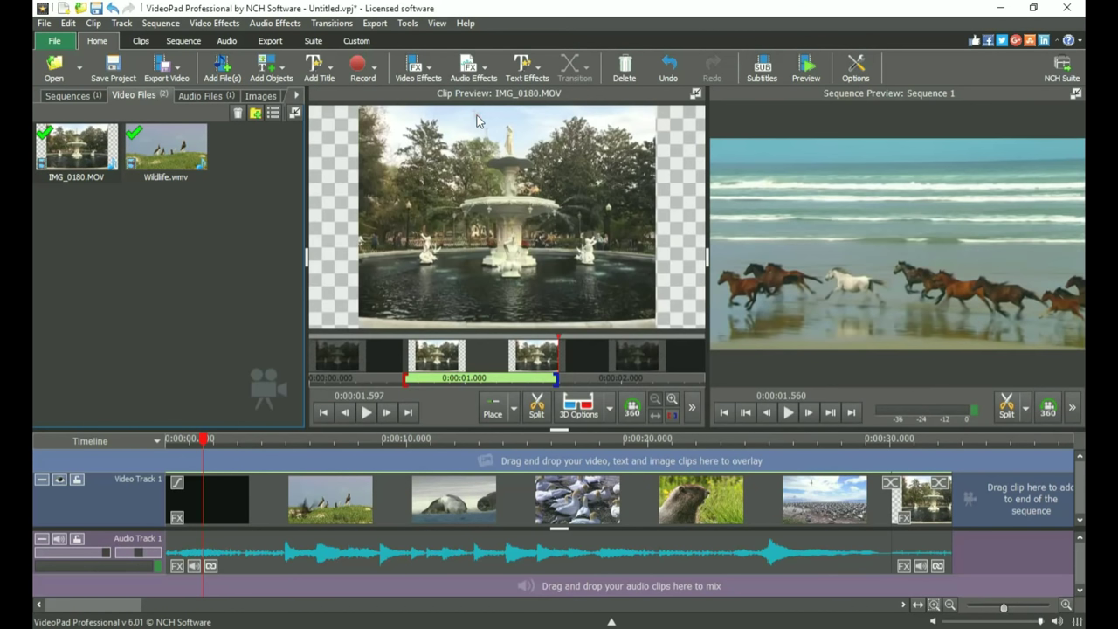
left_click(437, 23)
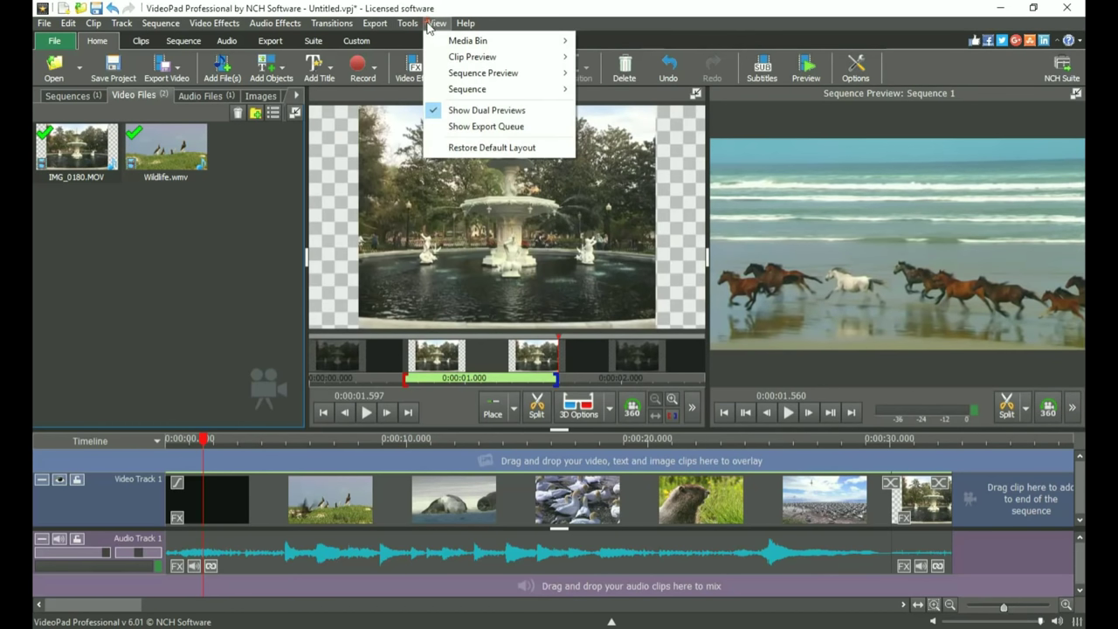
left_click(468, 109)
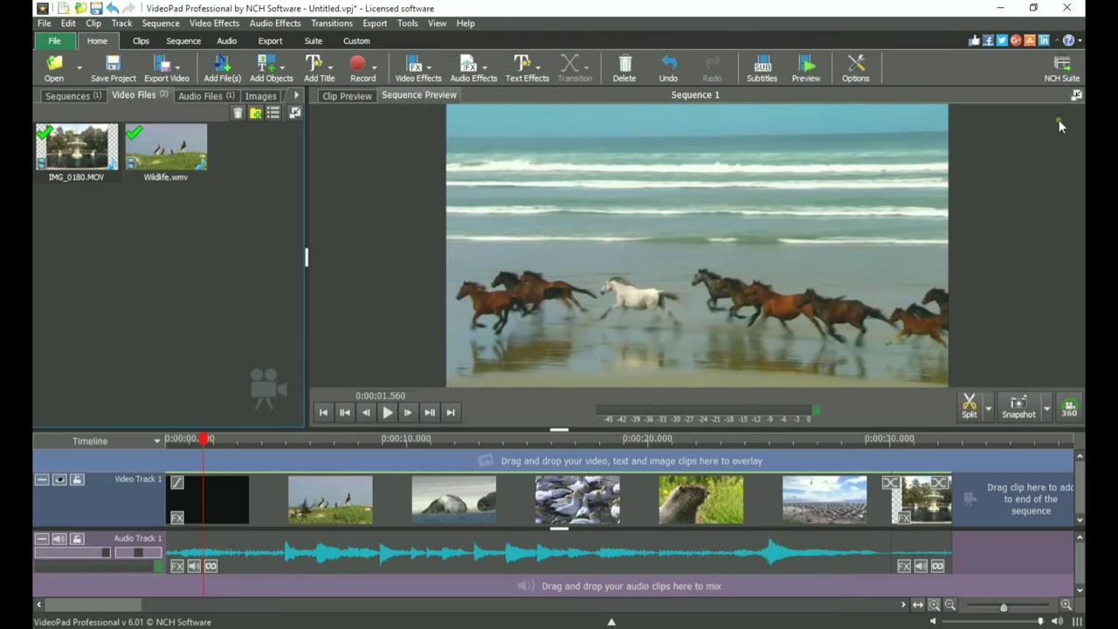
Step: Redock the Sequence Preview as a large panel and play the sequence to about 0:00:02.539
left_click(1077, 94)
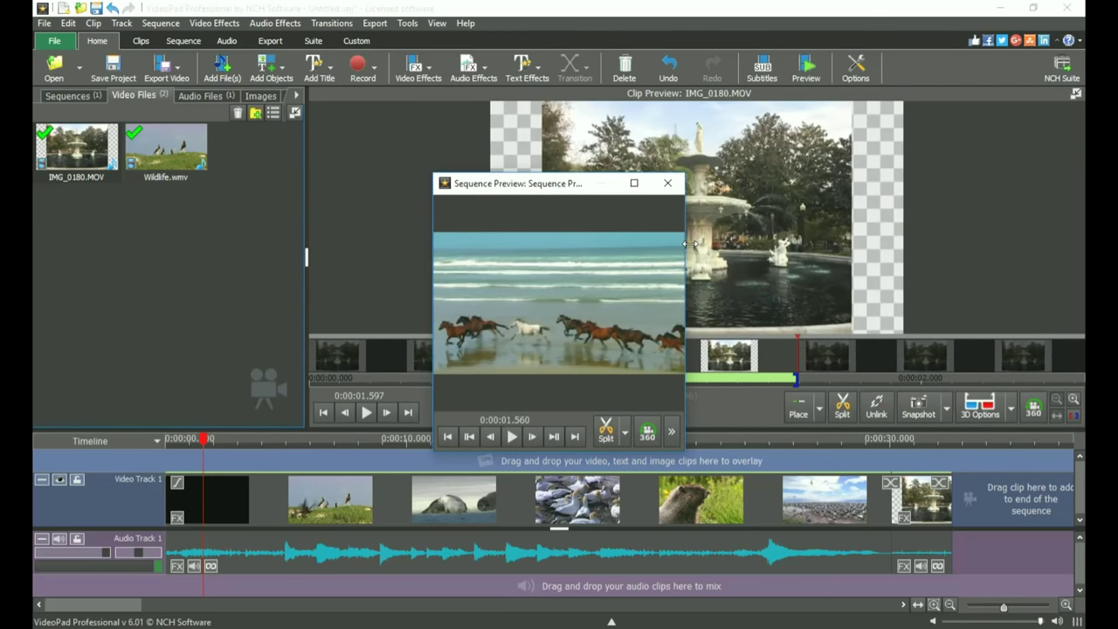
left_click(667, 182)
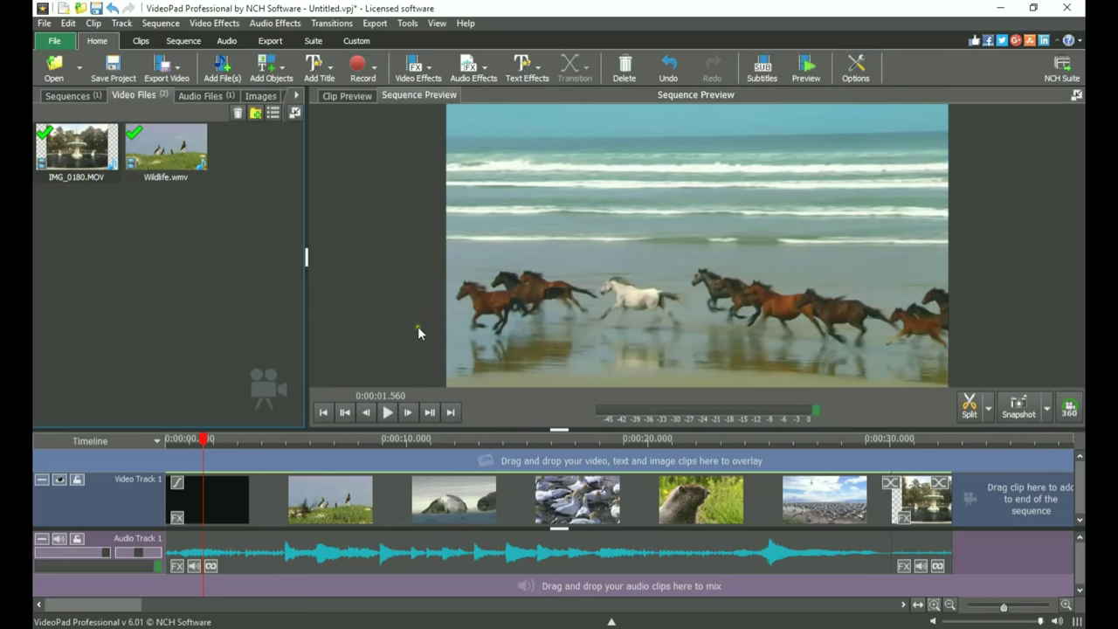
left_click(388, 412)
left_click(388, 412)
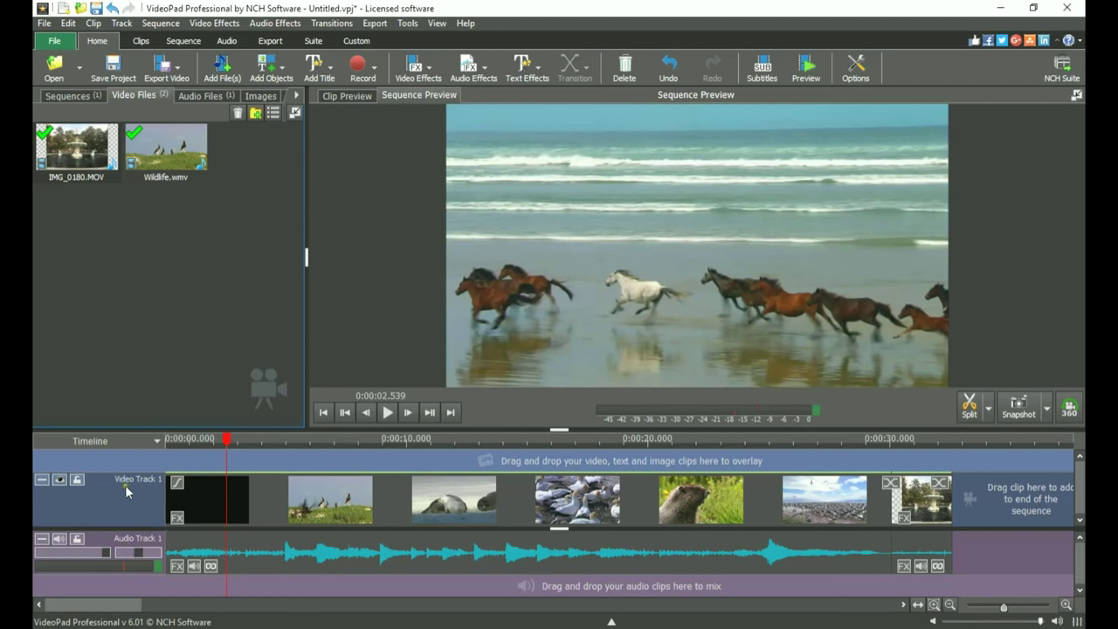
left_click(125, 441)
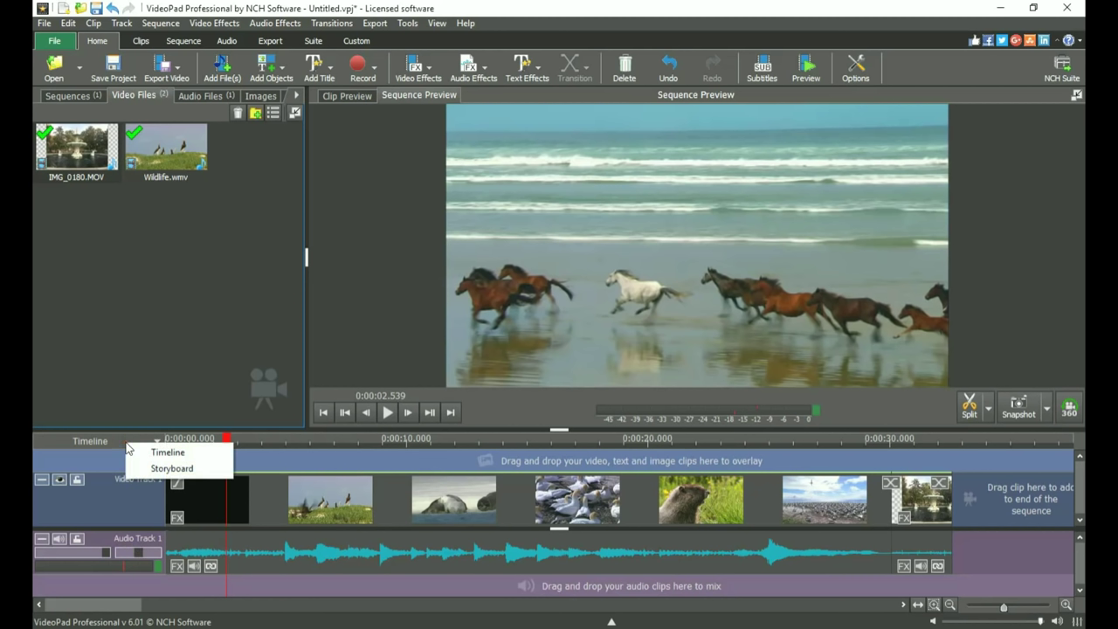
left_click(170, 469)
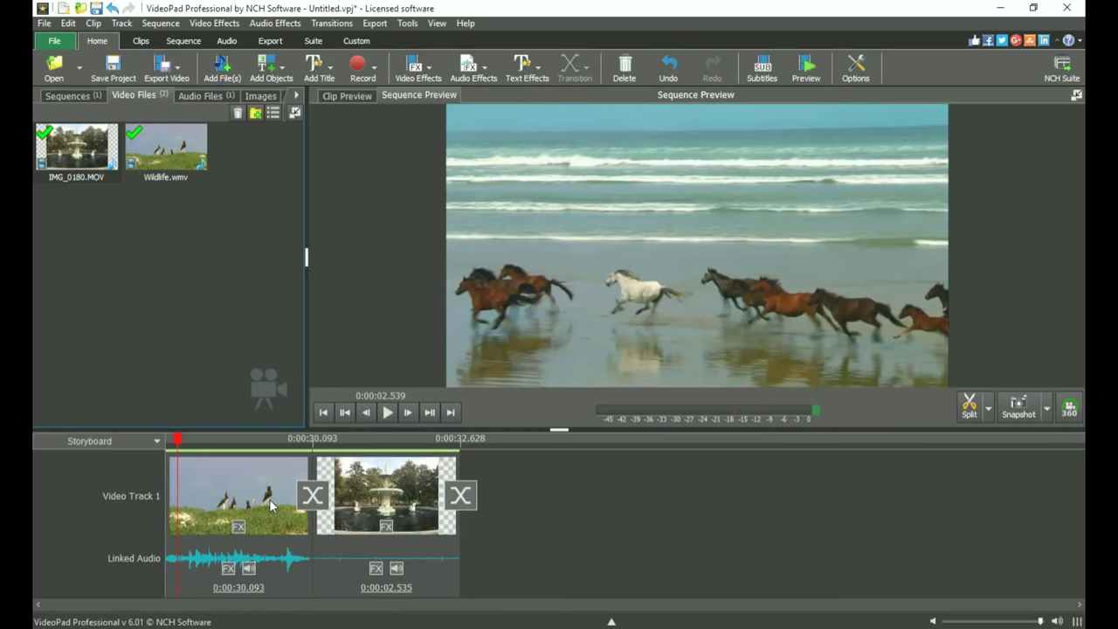
left_click(122, 442)
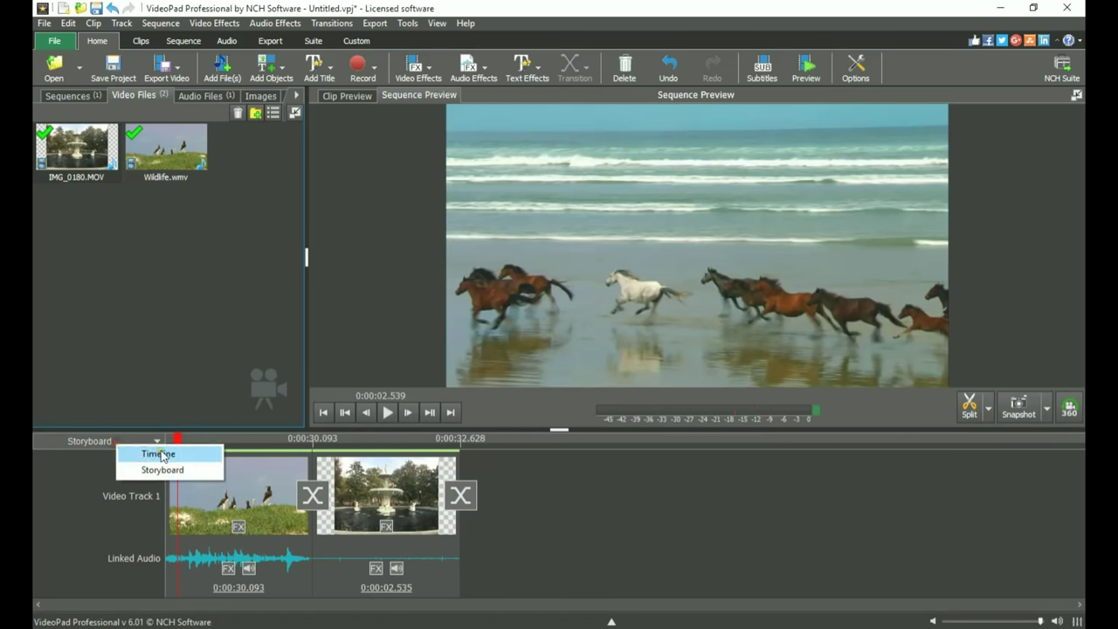
left_click(160, 455)
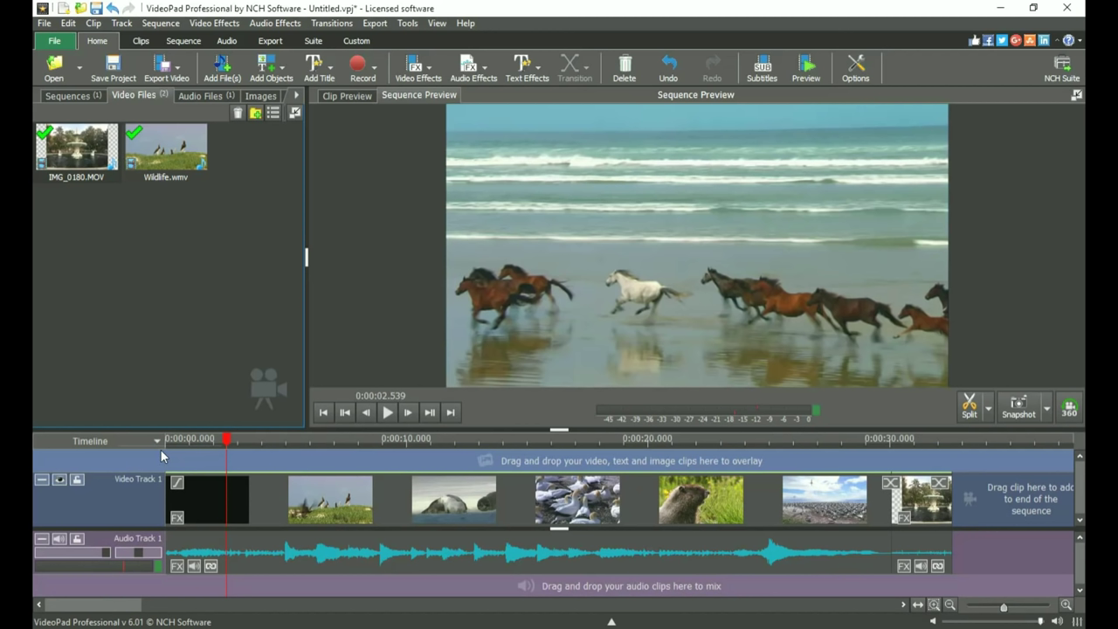
Step: Browse the Clips, Sequence and Audio ribbon tool sets
left_click(140, 41)
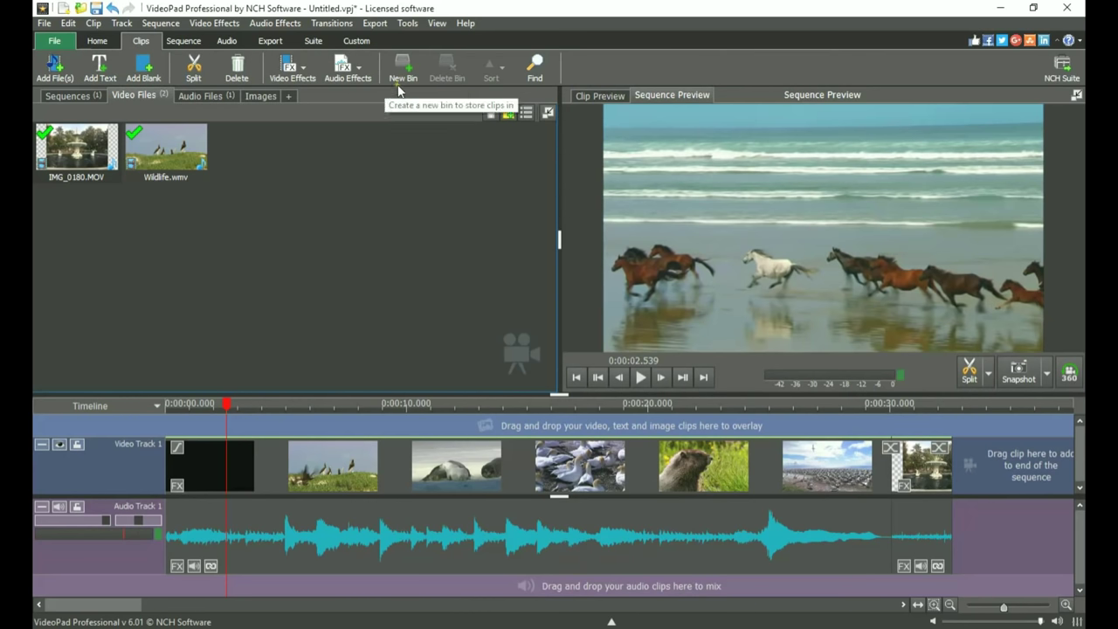
left_click(173, 41)
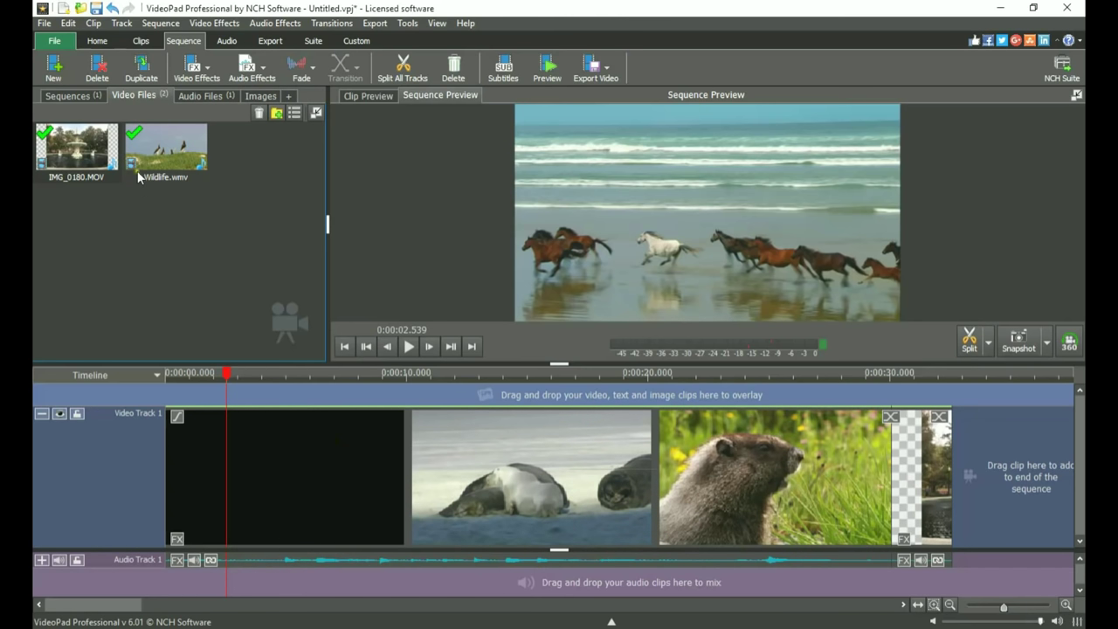
left_click(226, 41)
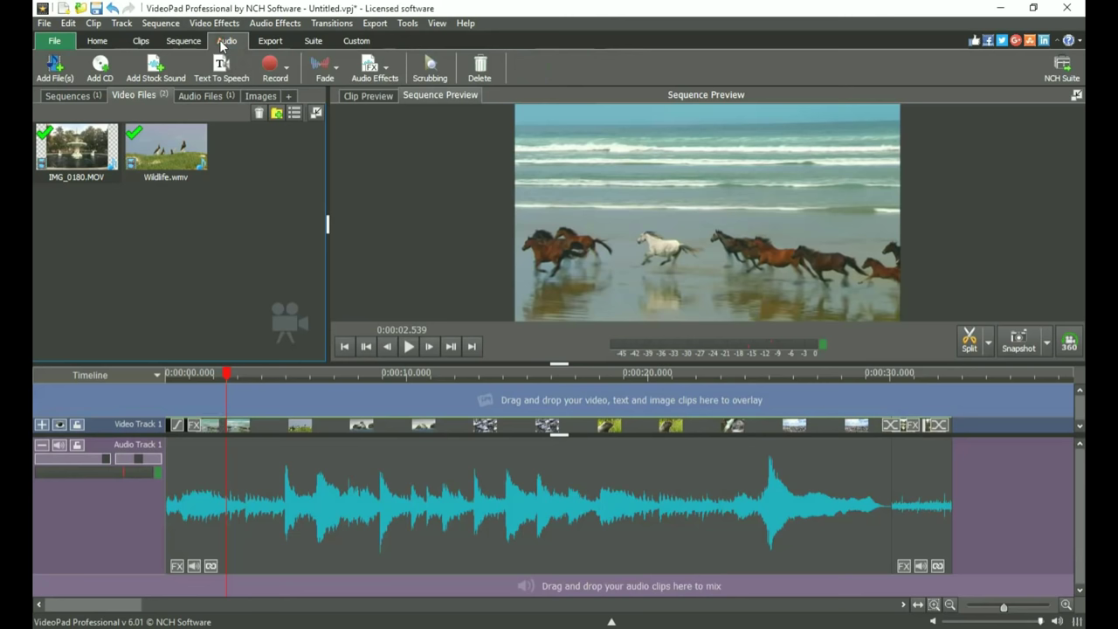
Step: Select the Audio Track 1 clip, put the playhead at 0:00:10.025, and show the Export options
left_click(418, 516)
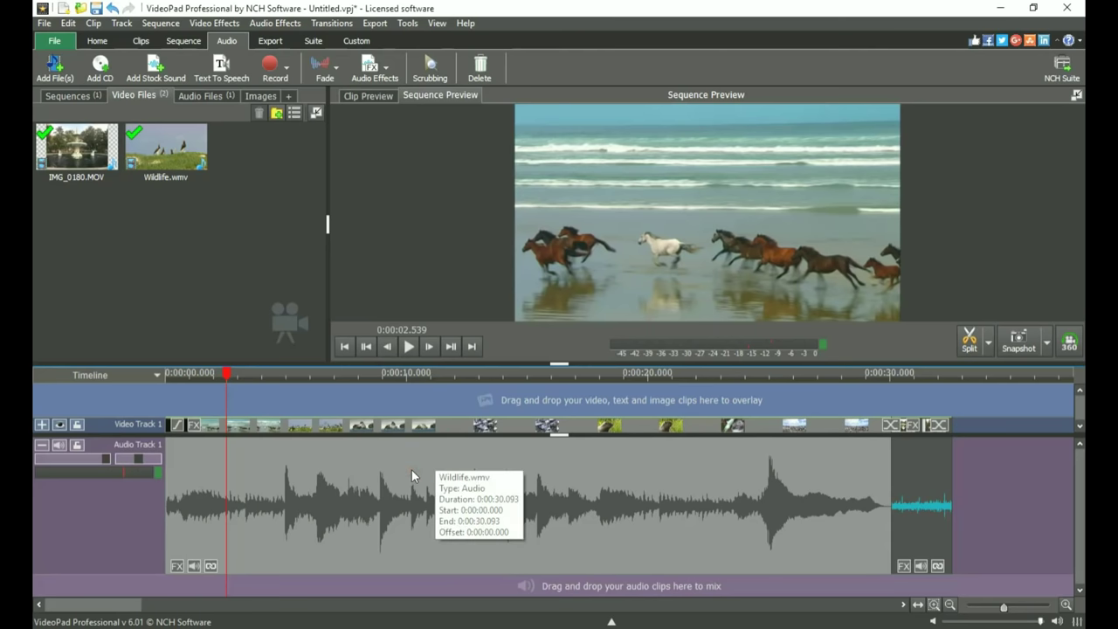
left_click(408, 398)
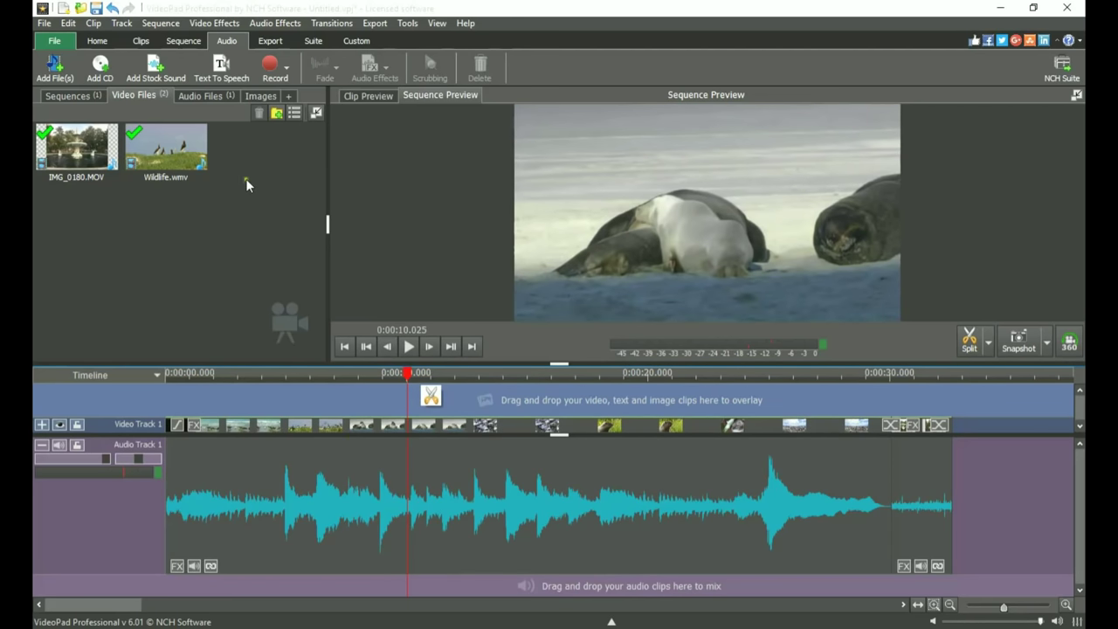
left_click(270, 40)
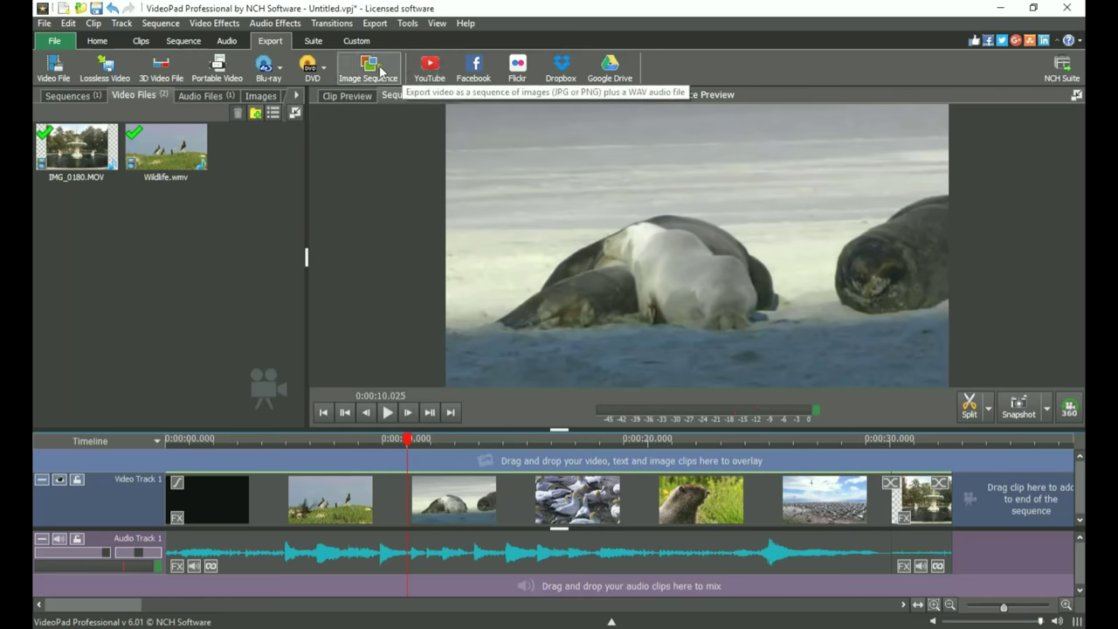
Step: View the Suite links, then bring up the Customize Toolbar list from the Custom tab
left_click(312, 40)
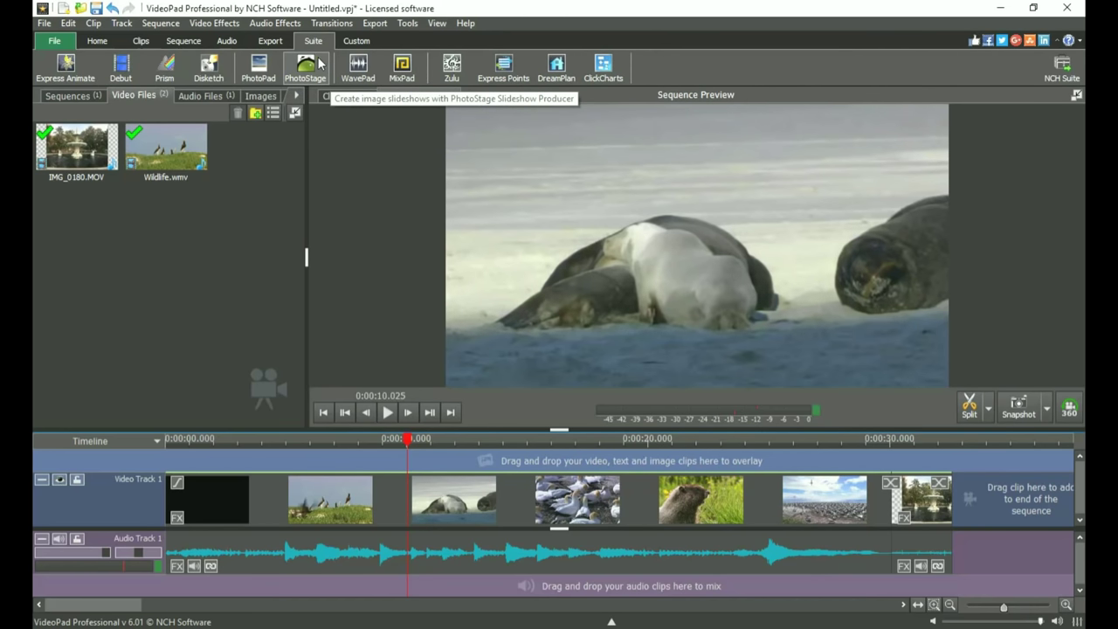
left_click(365, 44)
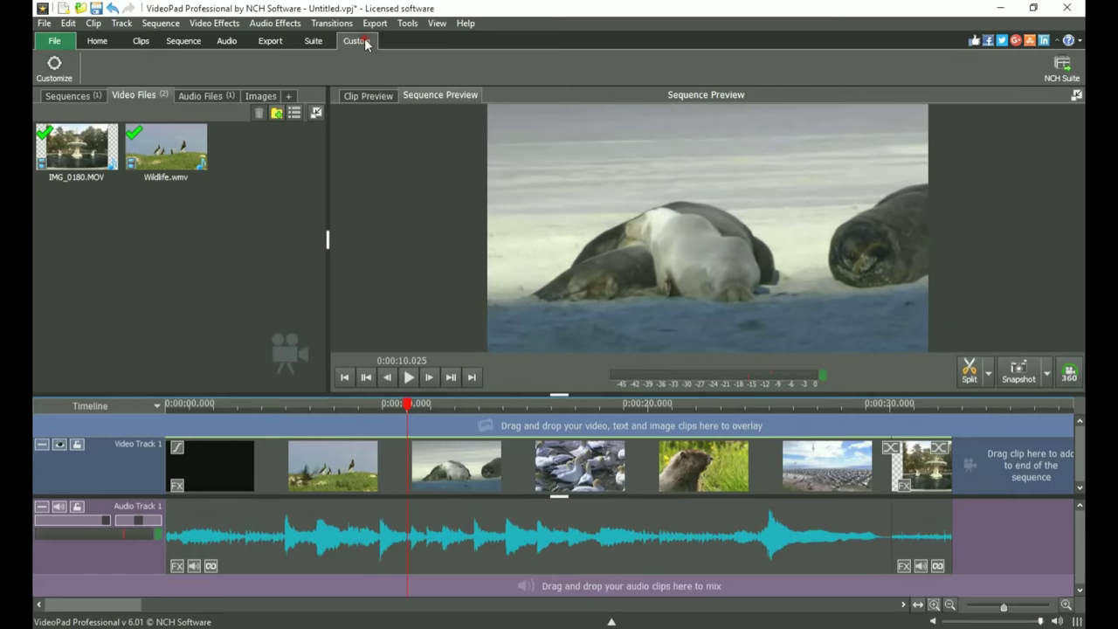
left_click(62, 70)
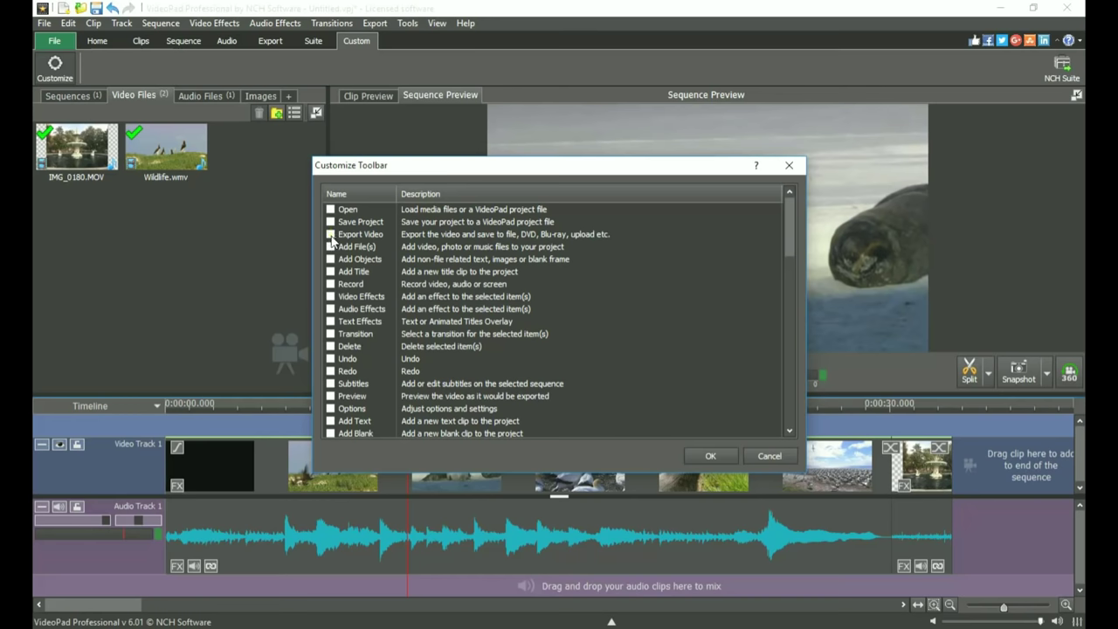
Step: Tick Add File(s), Add Title and Video Effects for the custom toolbar
left_click(332, 246)
left_click(331, 271)
left_click(332, 296)
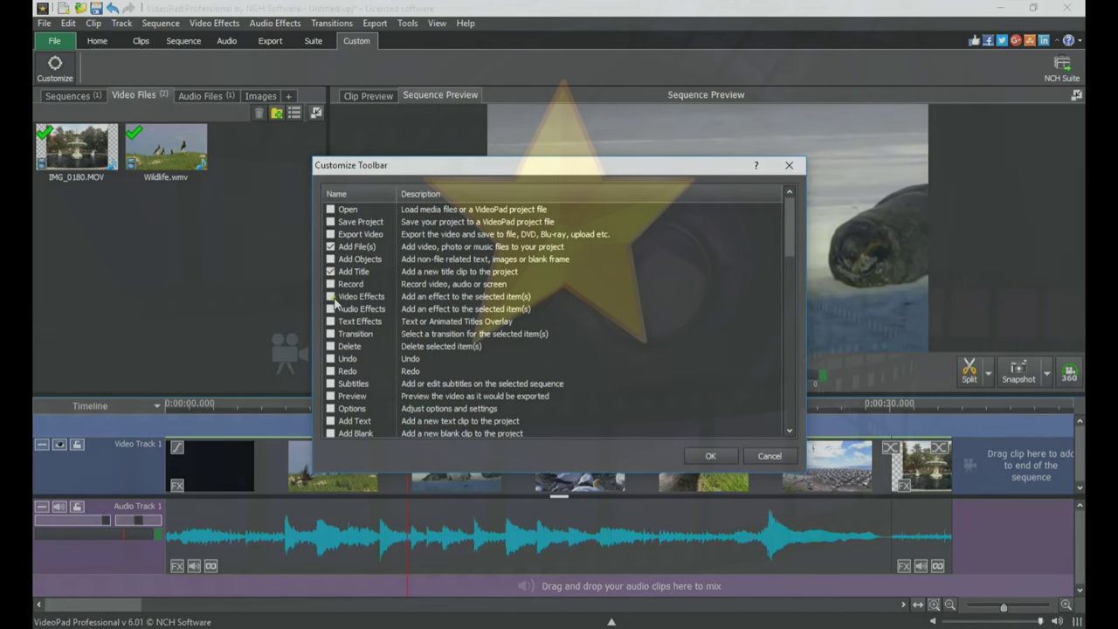